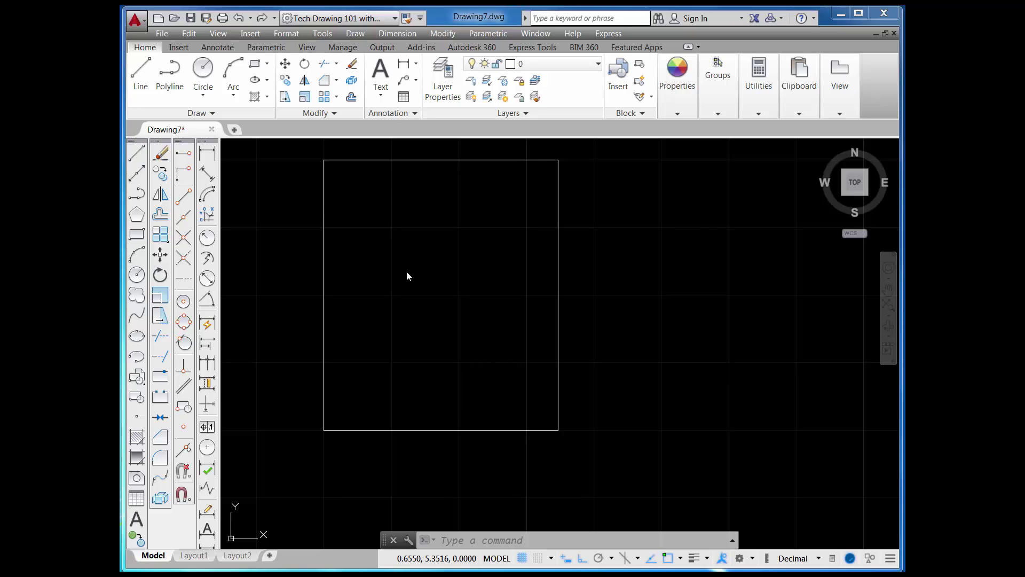
click(160, 439)
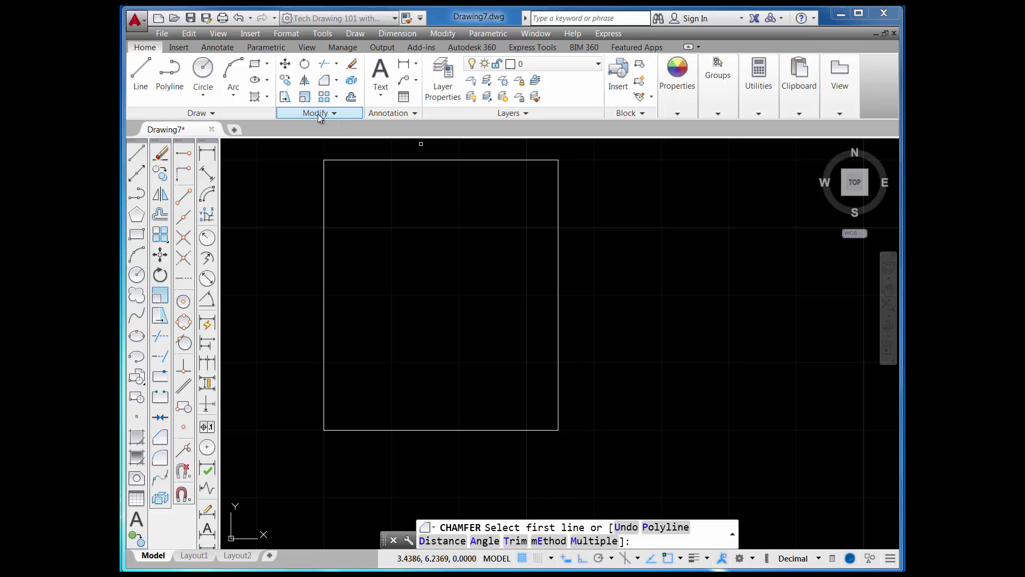
click(334, 81)
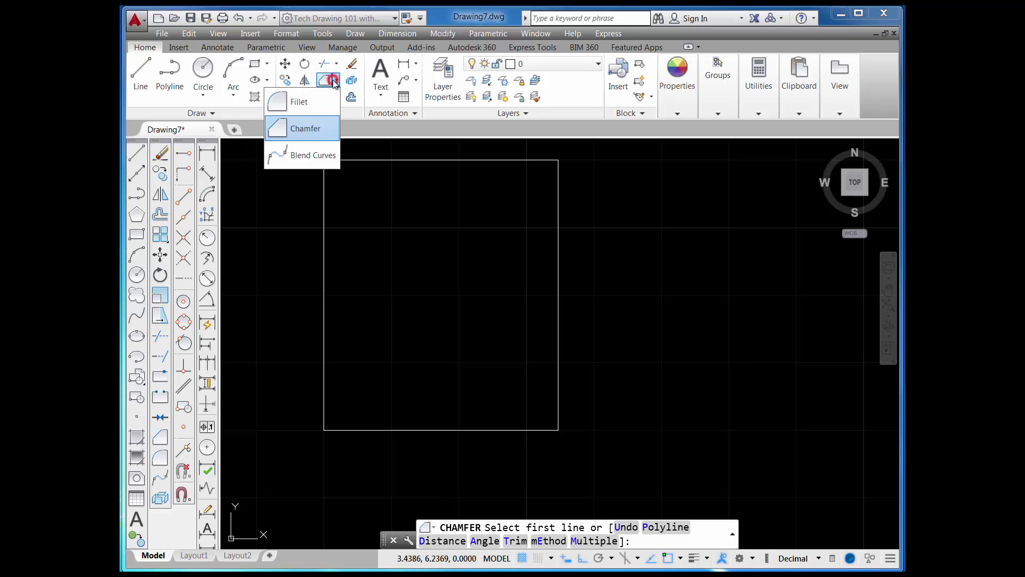
click(296, 101)
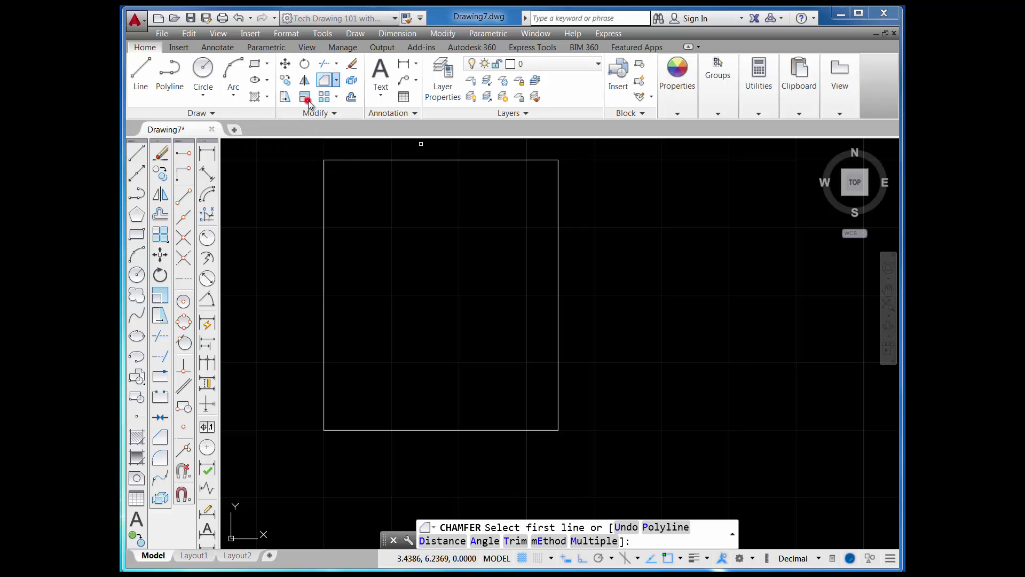
click(337, 80)
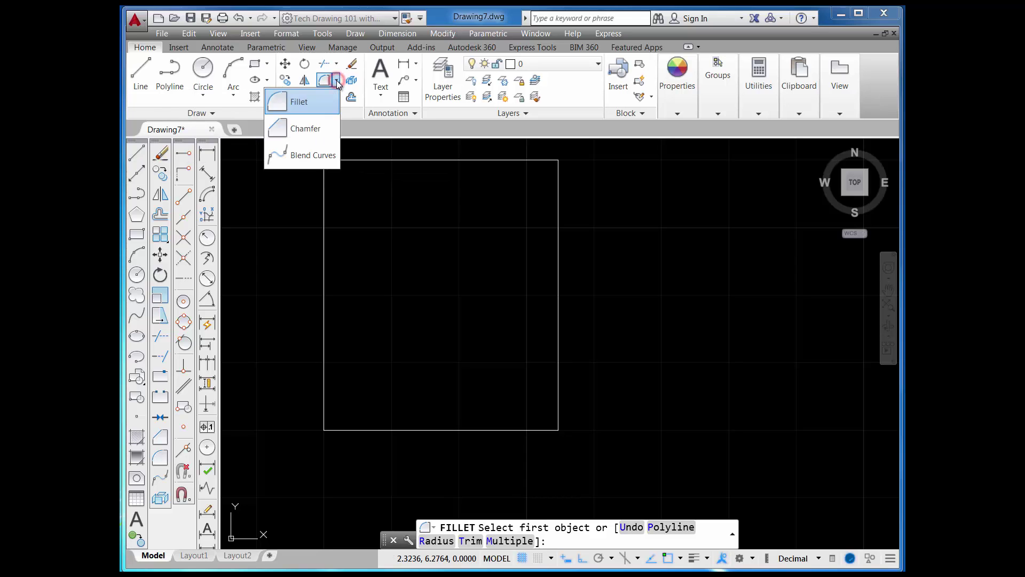
click(316, 130)
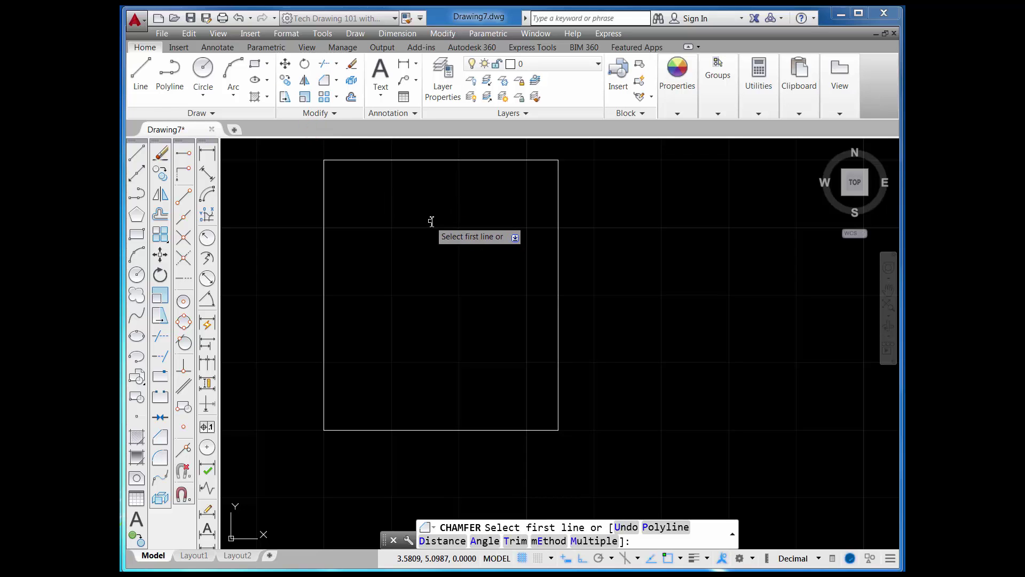
key(Escape)
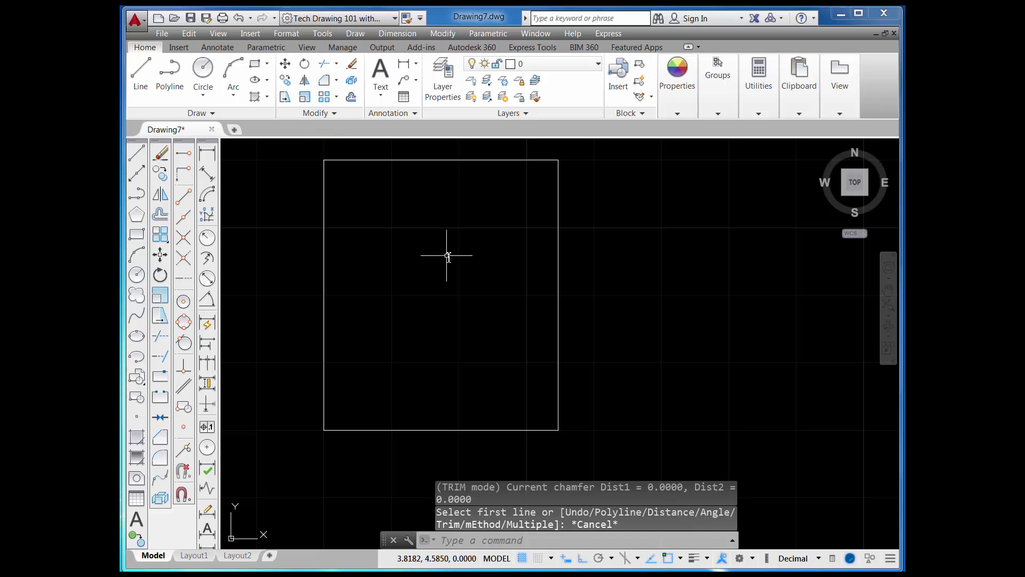
Try to chamfer the rectangle's upper-left corner between the top and left edges using the existing chamfer distances
text(cha)
key(Return)
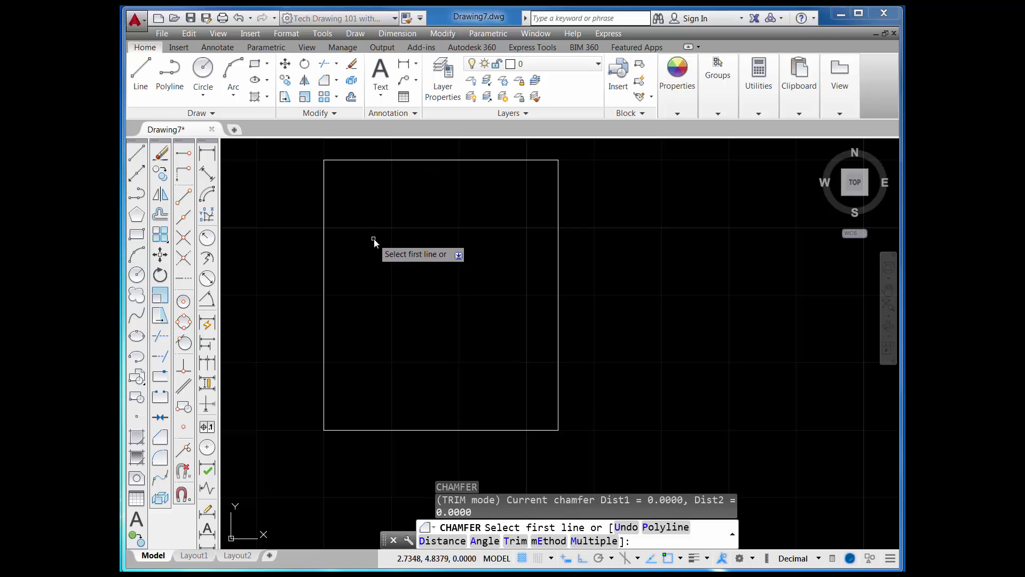
click(357, 160)
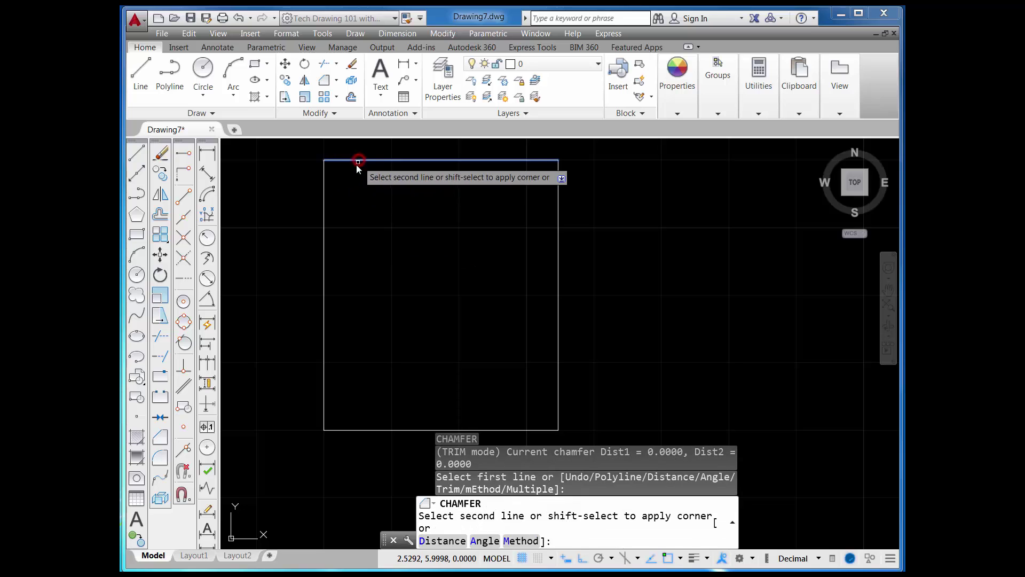
click(325, 188)
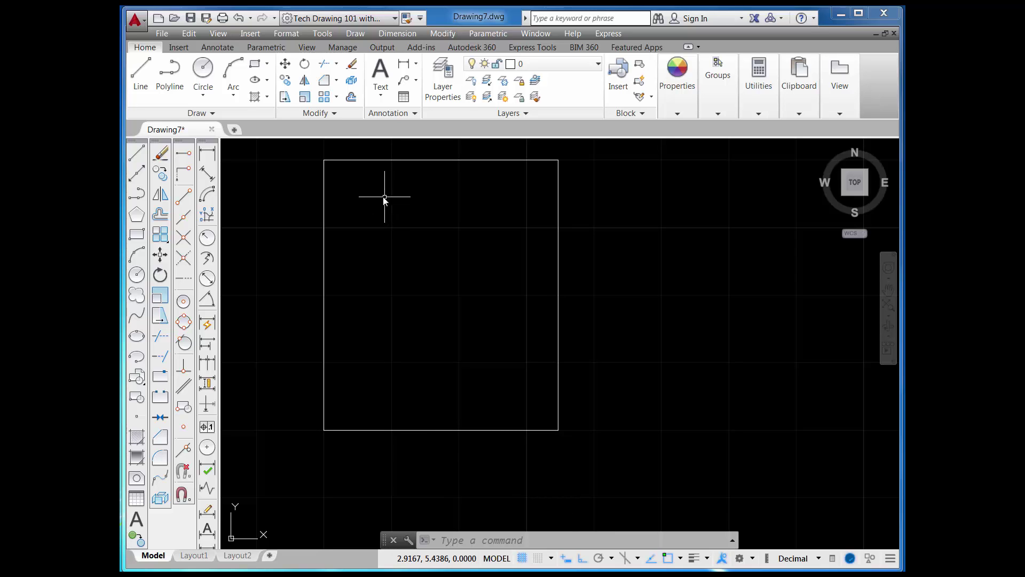
Chamfer the rectangle's upper-left corner with distances of 0.5 along the top edge and 1 along the left edge
click(326, 86)
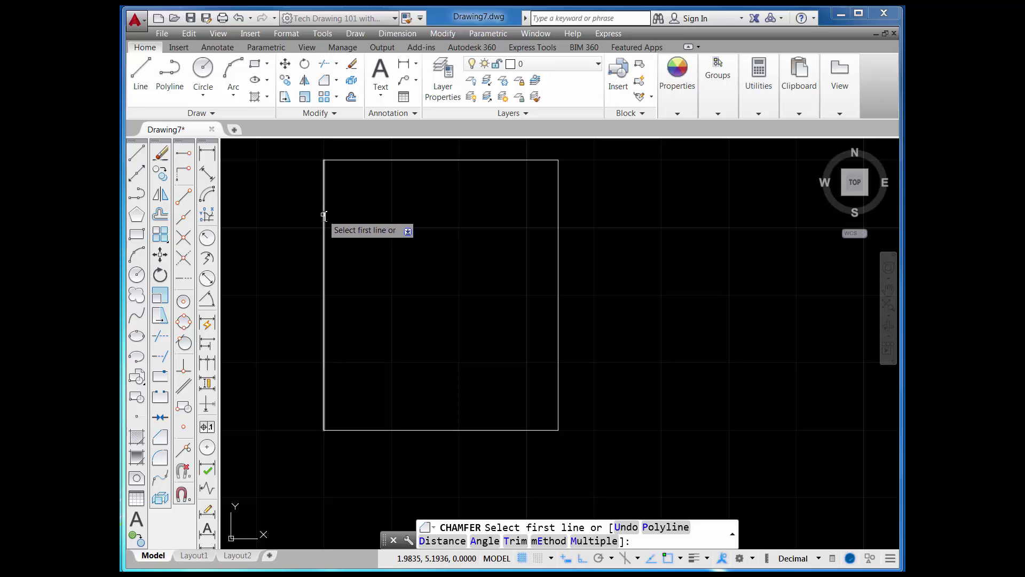
click(453, 541)
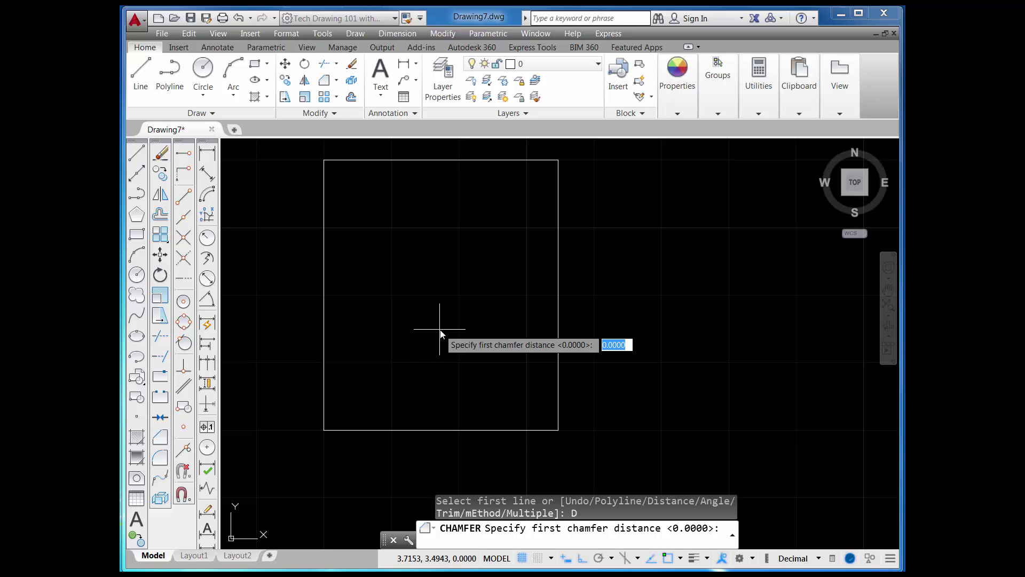
text(.5)
key(Return)
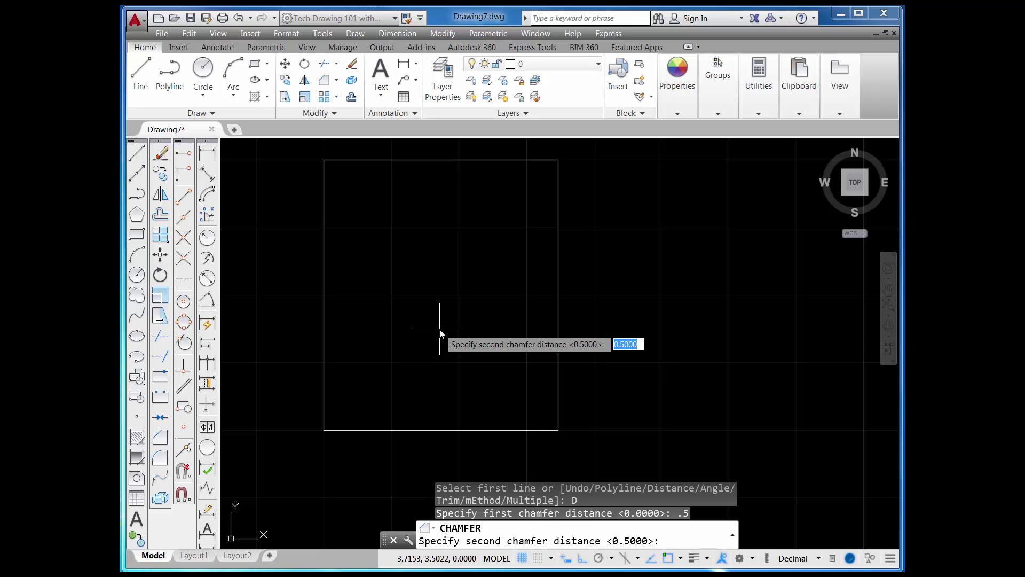
text(1)
key(Return)
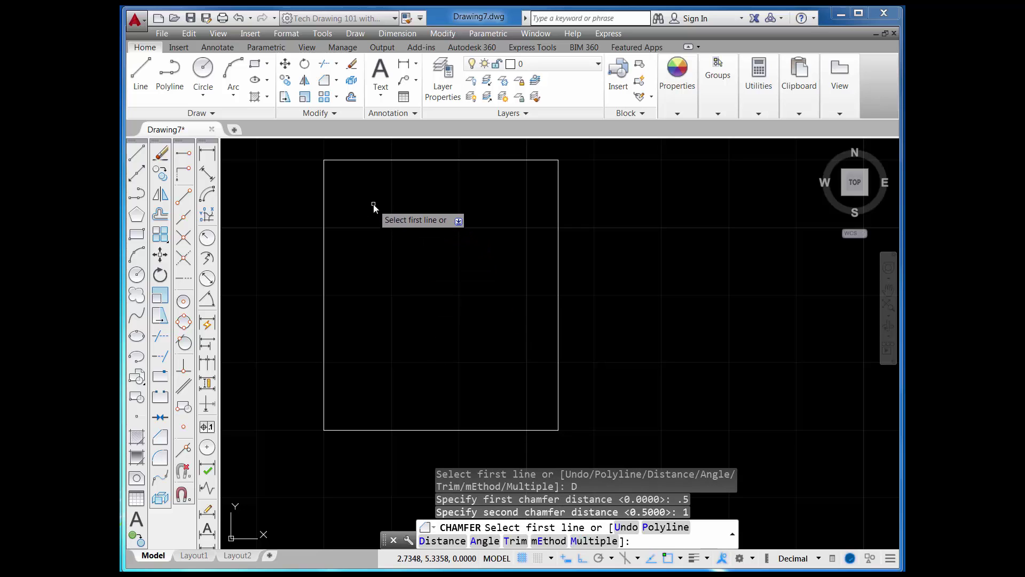
click(350, 160)
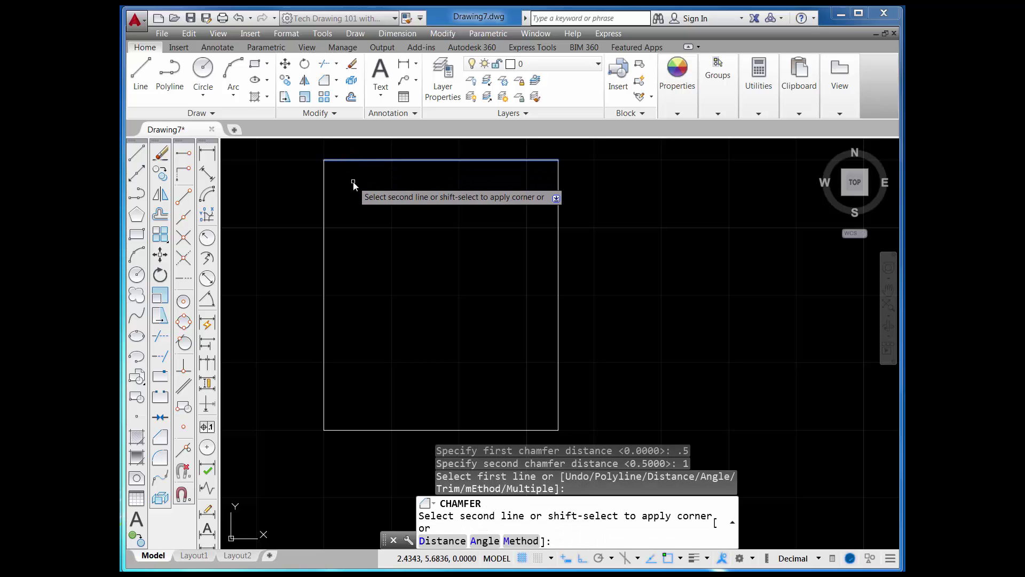
click(323, 208)
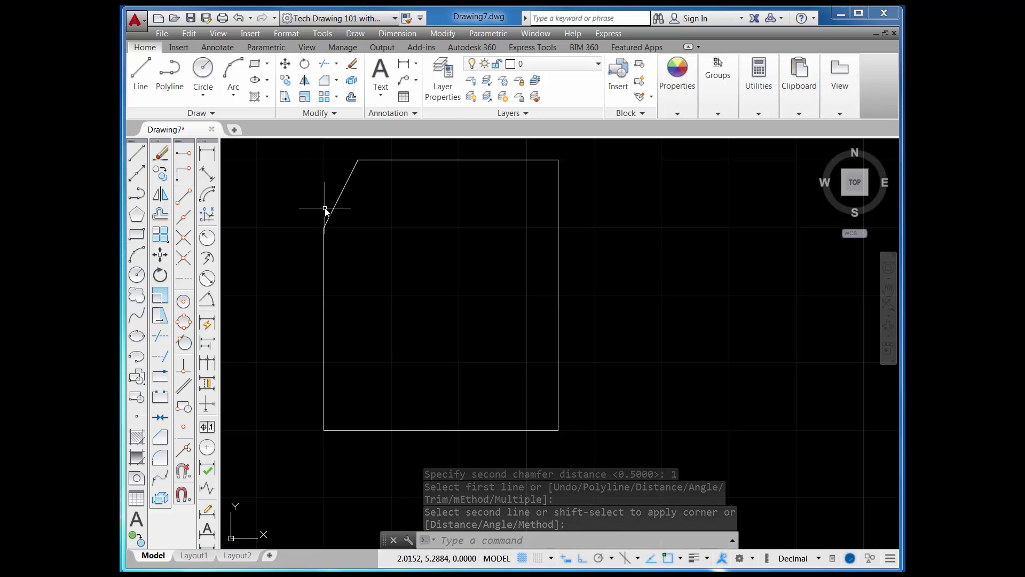
Chamfer the rectangle's upper-right corner with distances of 0.25 along the right edge and 1 along the top edge
click(325, 83)
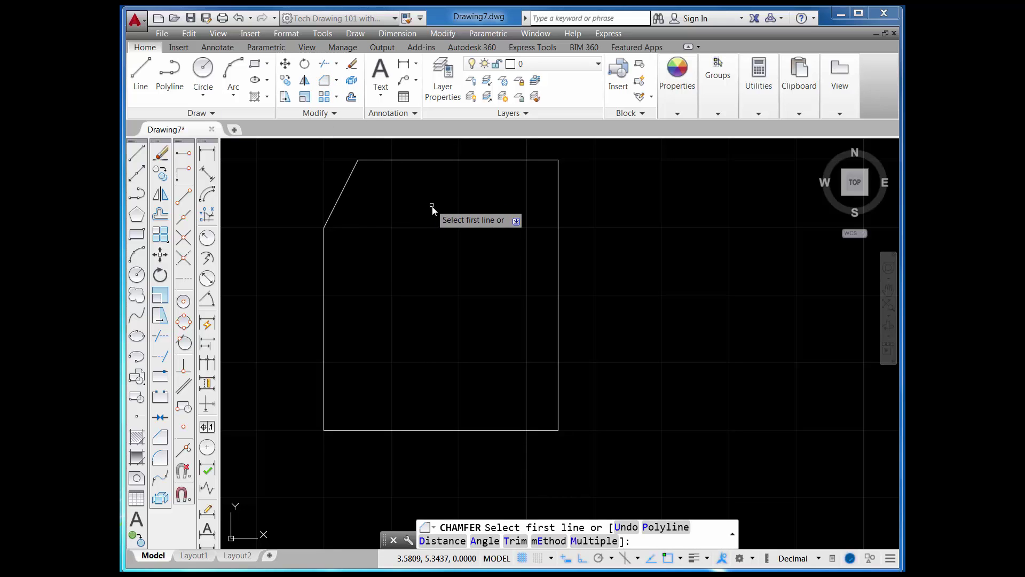
click(453, 541)
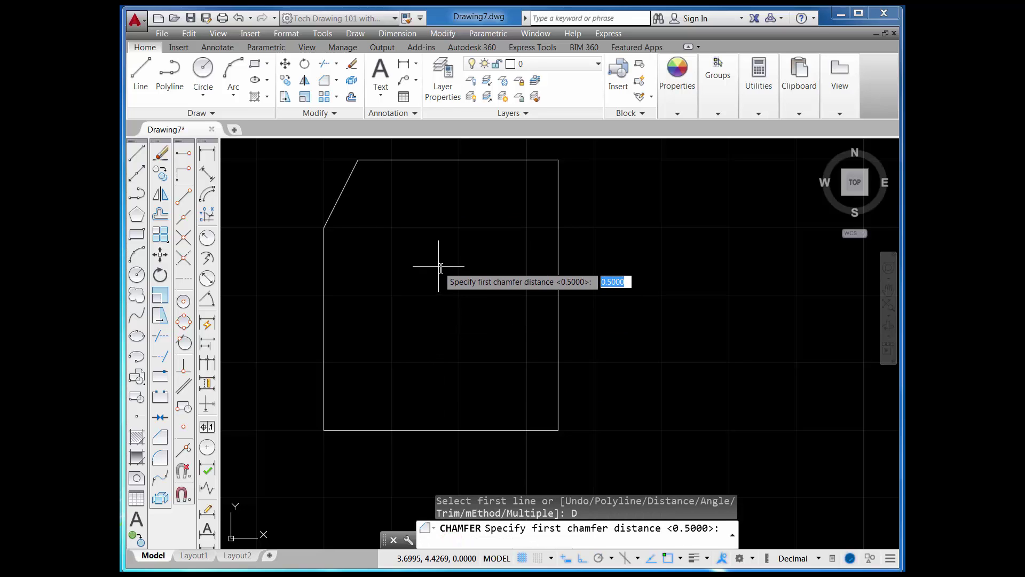
text(.25)
key(Return)
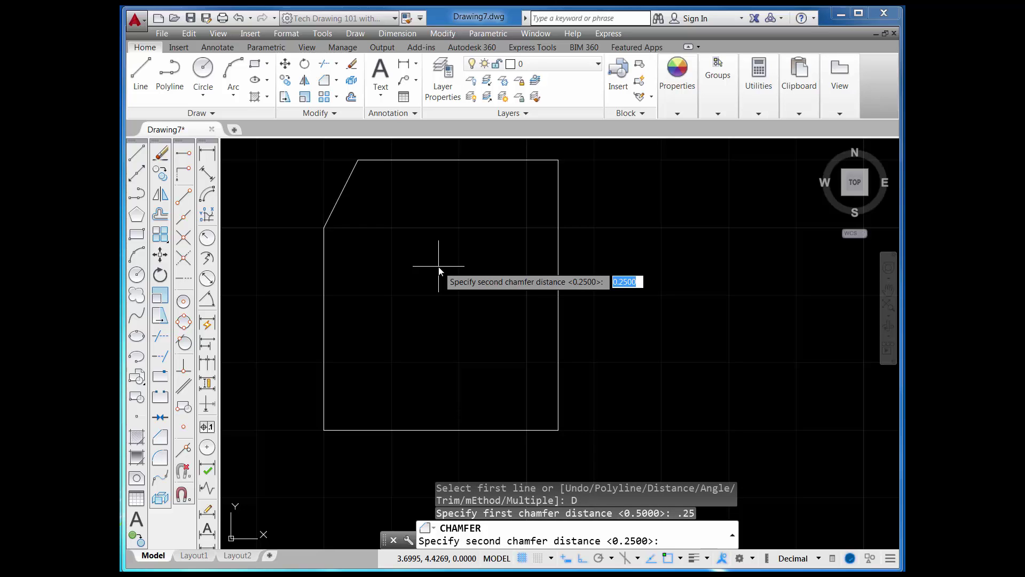
text(1)
key(Return)
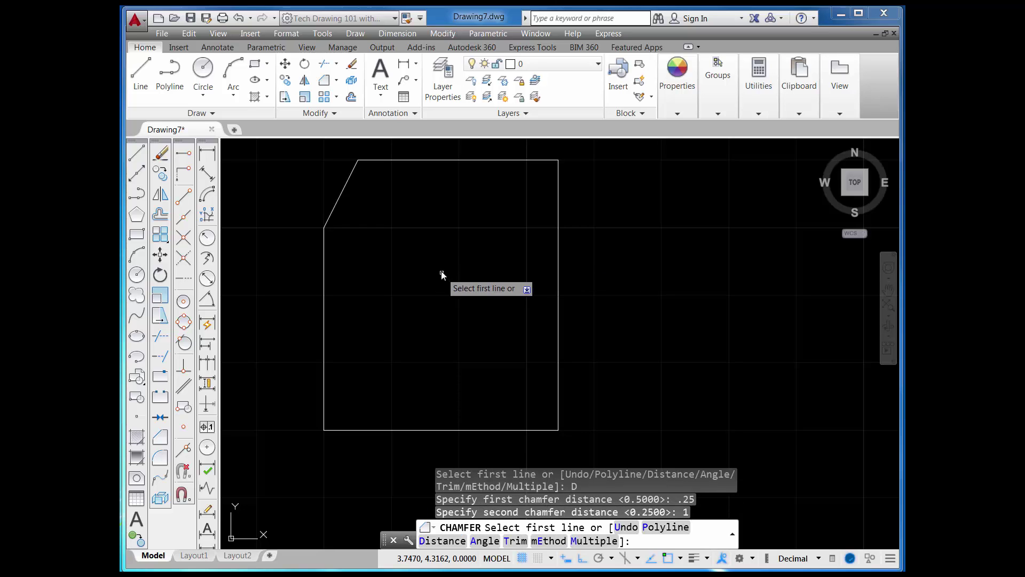
click(558, 201)
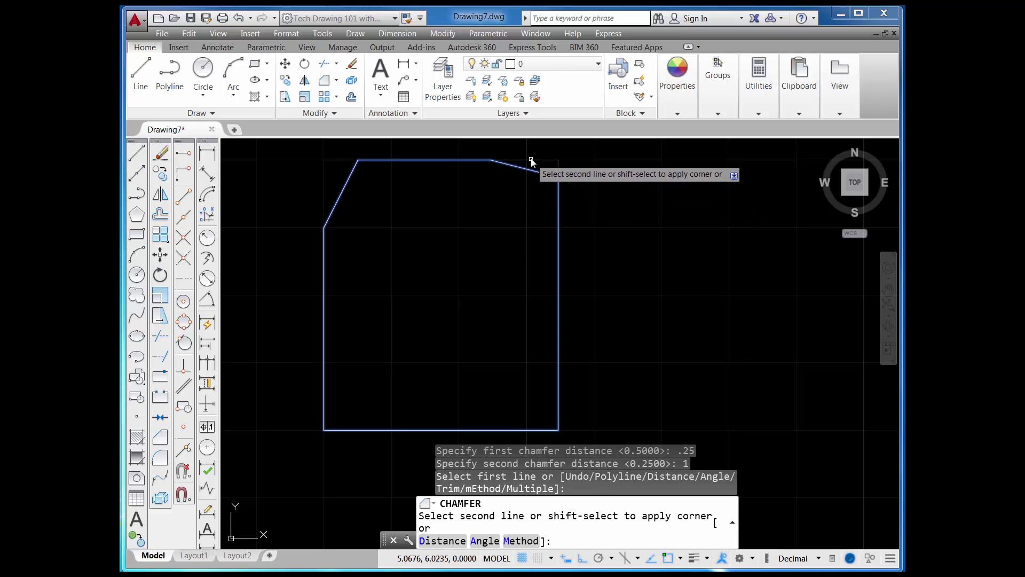
click(532, 160)
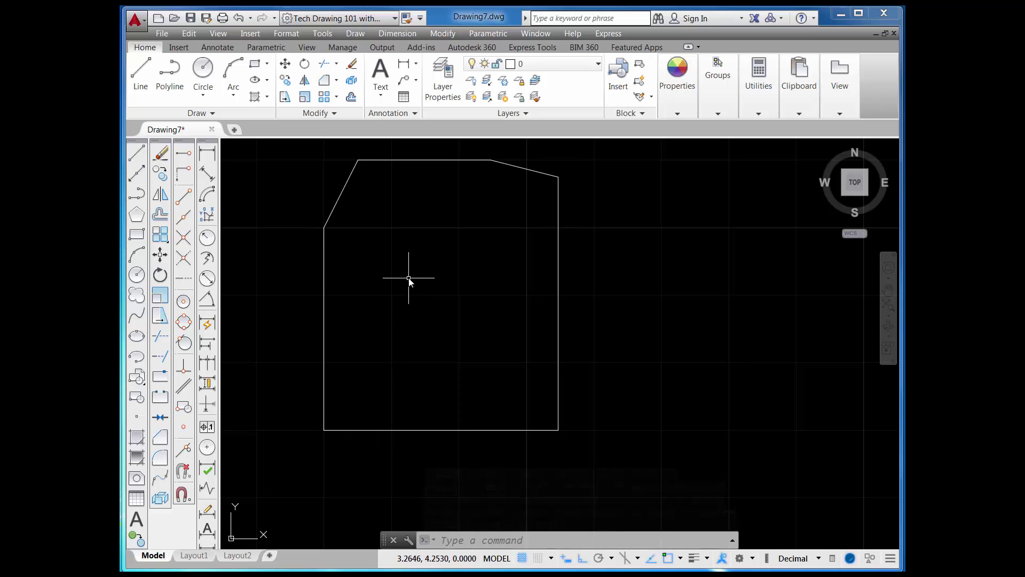
Chamfer the lower-left corner by the Angle option, with length 1 on the left edge and a 45-degree angle toward the bottom edge
click(324, 81)
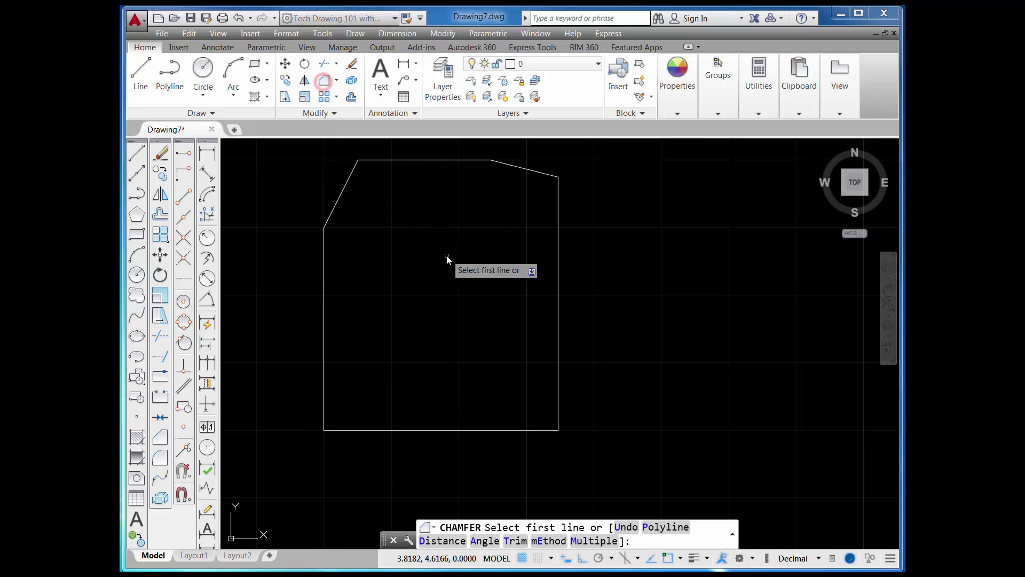
click(484, 543)
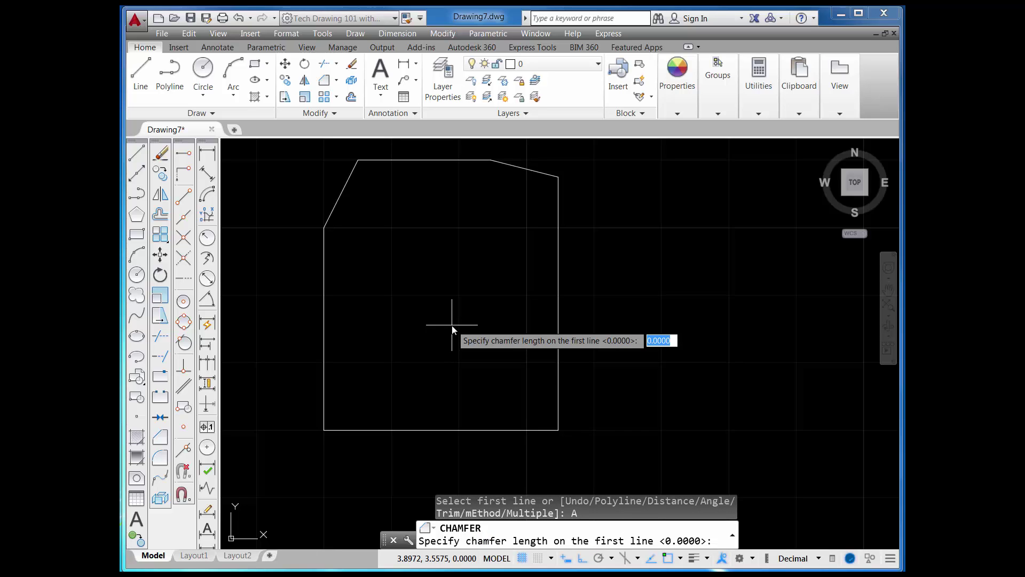
text(1)
key(Return)
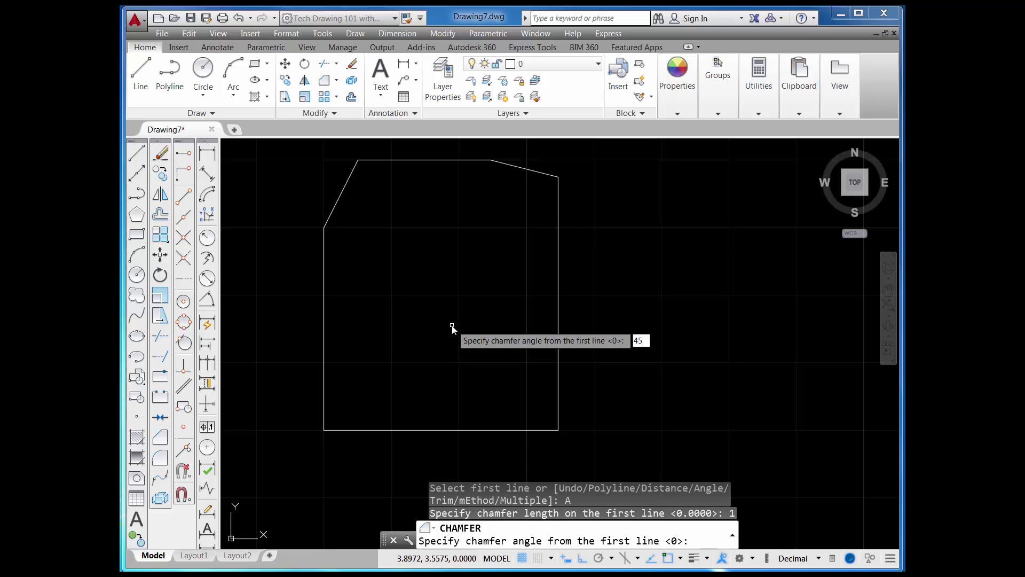
key(Return)
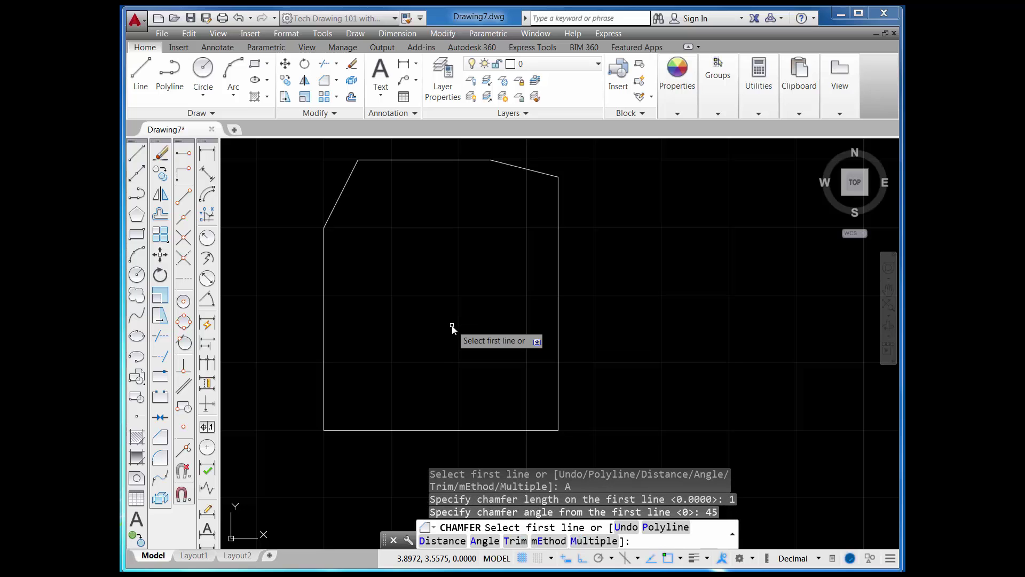
click(325, 384)
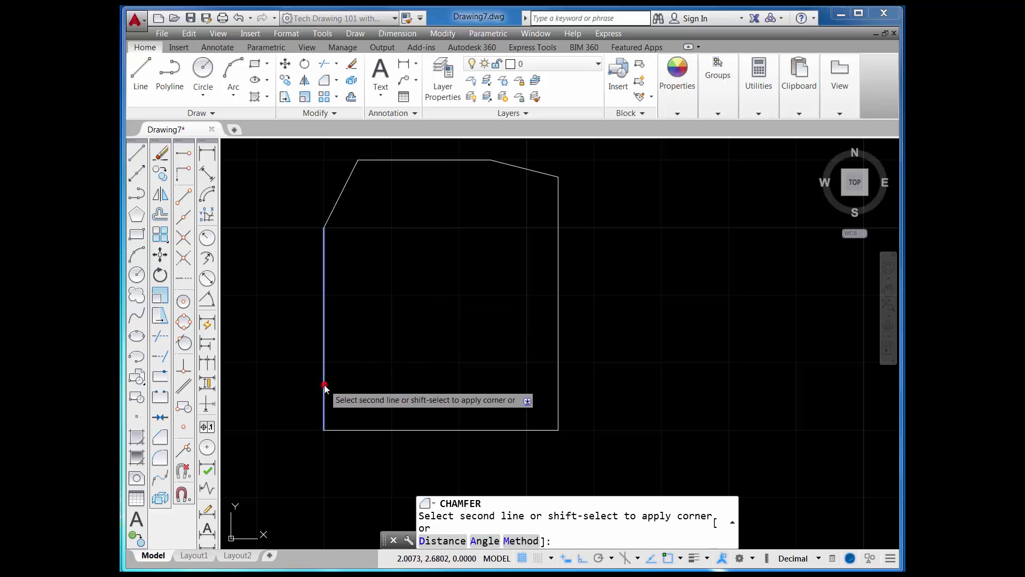
click(368, 430)
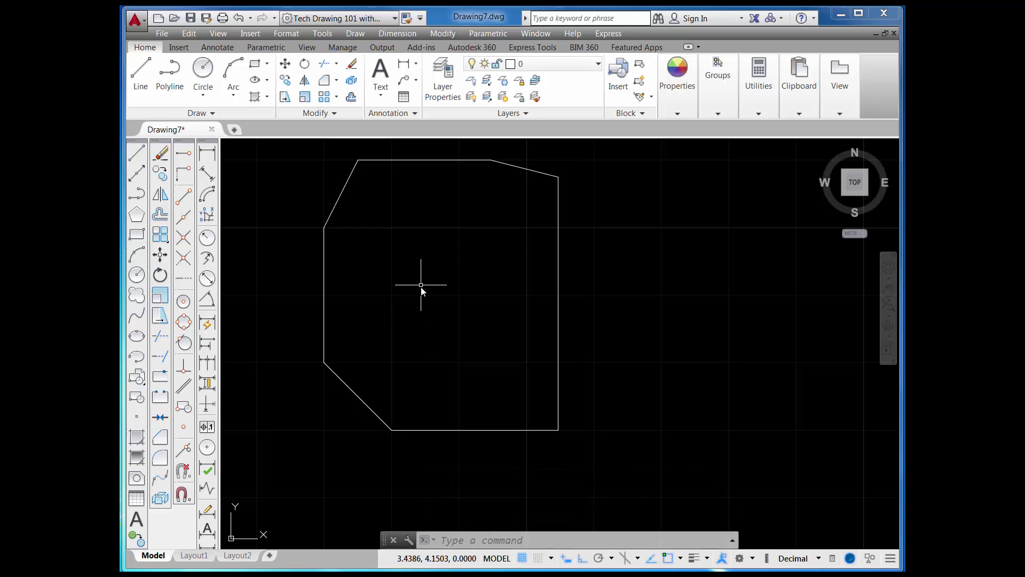
Chamfer the lower-right corner by the Angle option, with length 0.5 on the bottom edge and a 30-degree angle toward the right edge
click(325, 80)
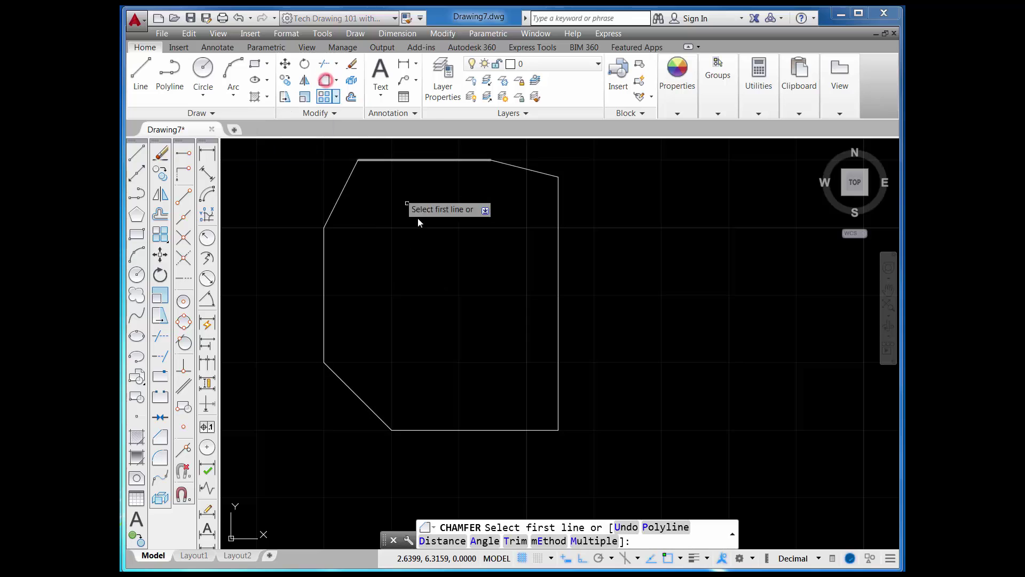
click(483, 542)
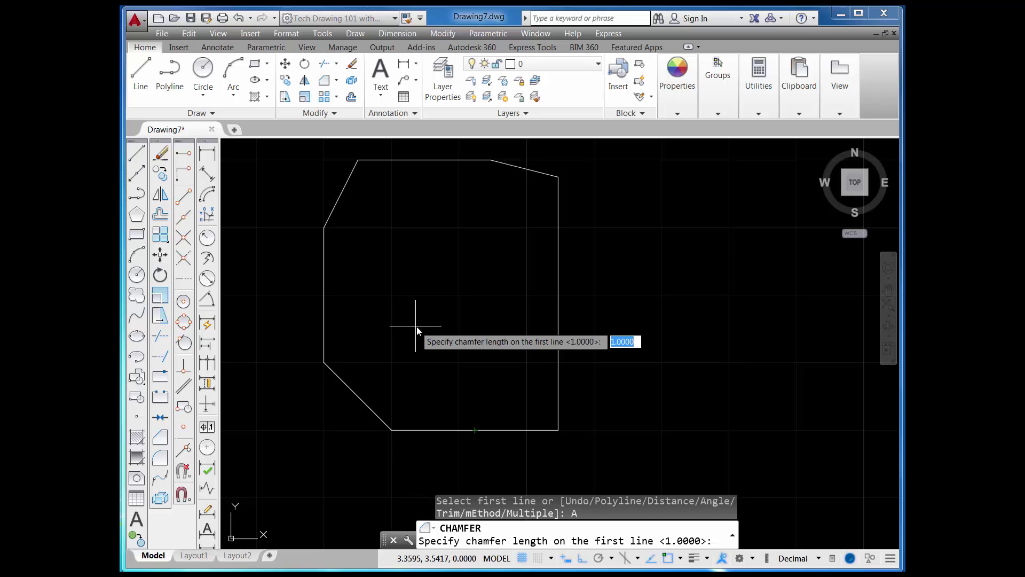
key(BackSpace)
key(Return)
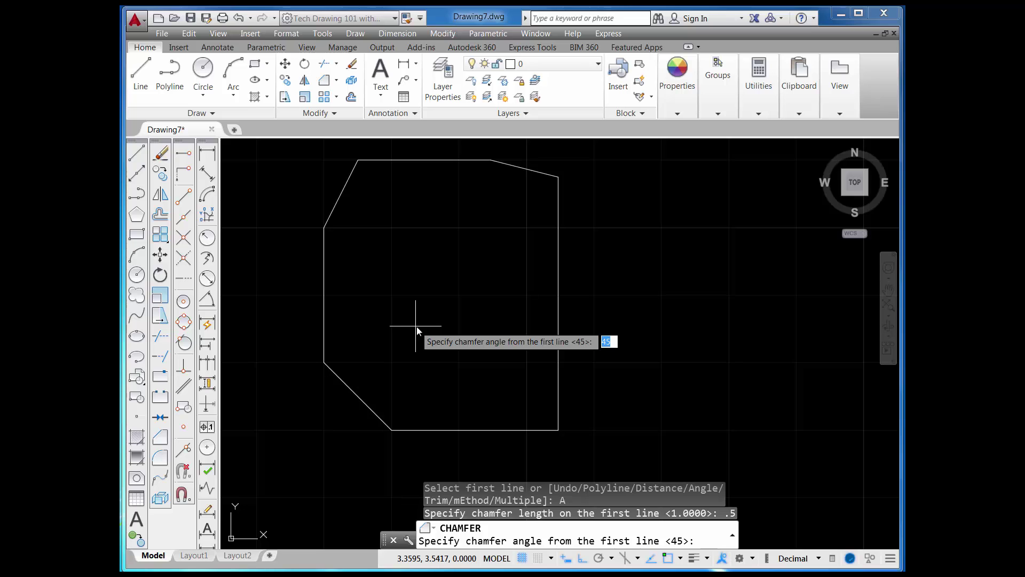
key(Return)
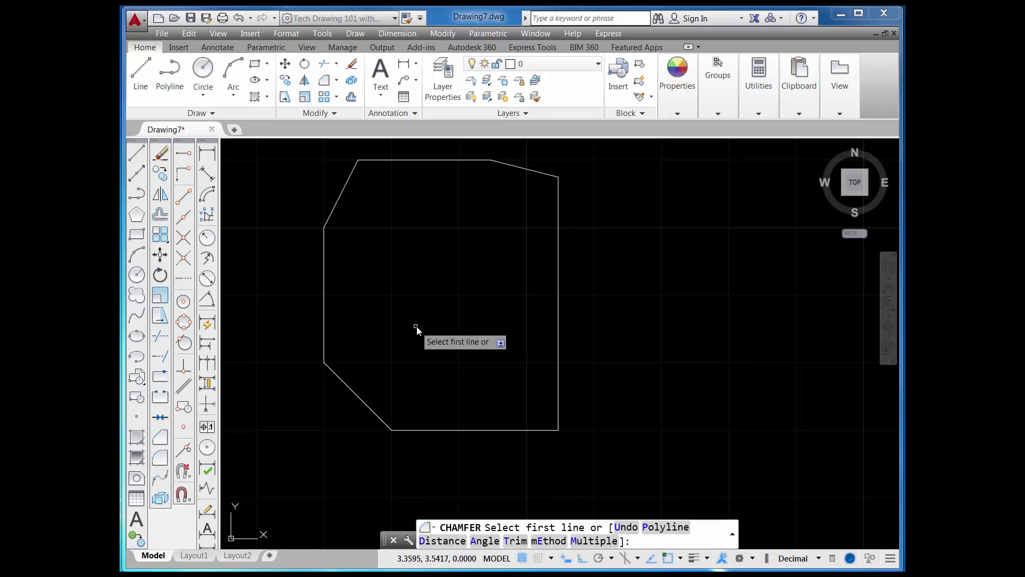
click(514, 431)
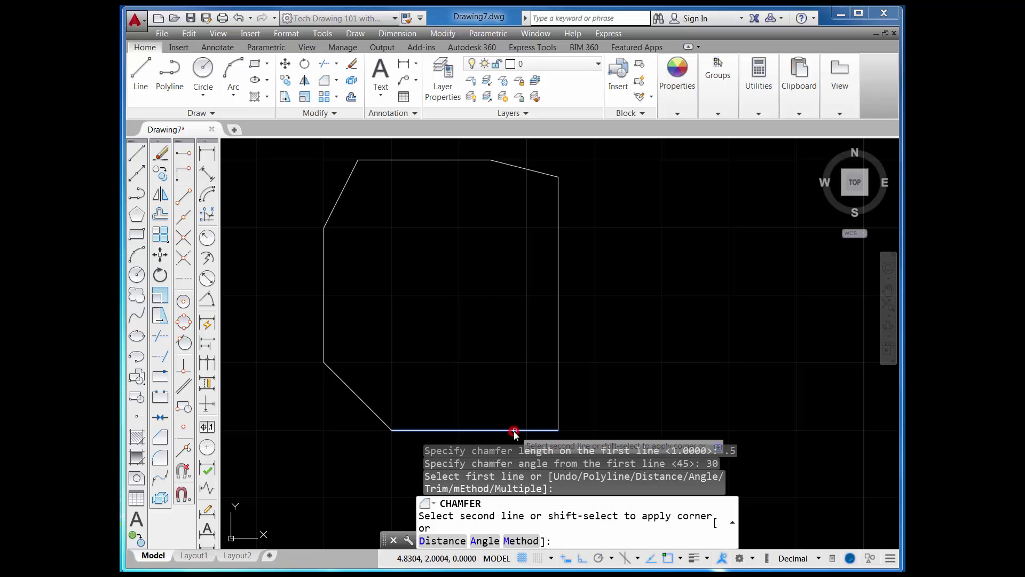
click(557, 385)
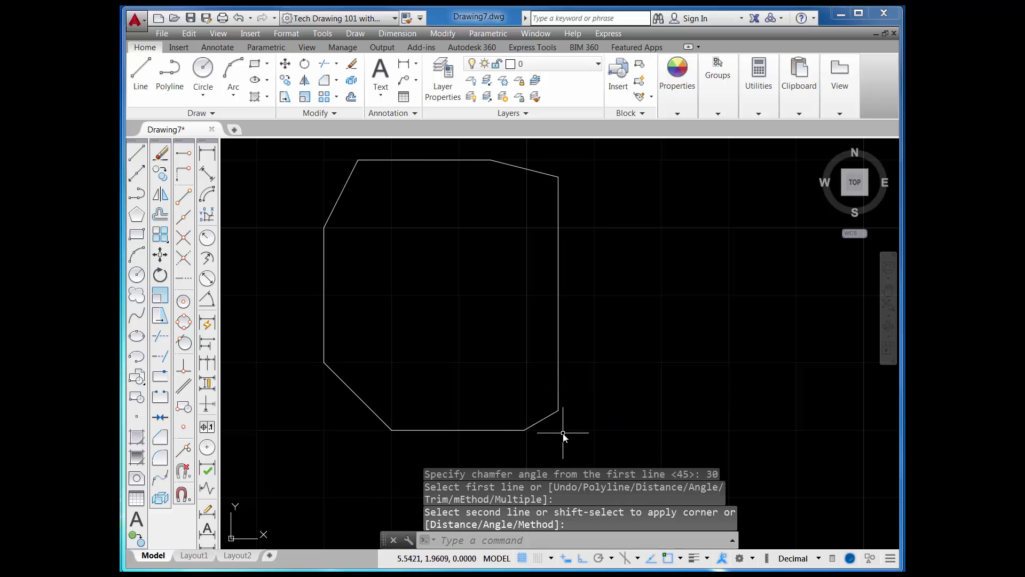